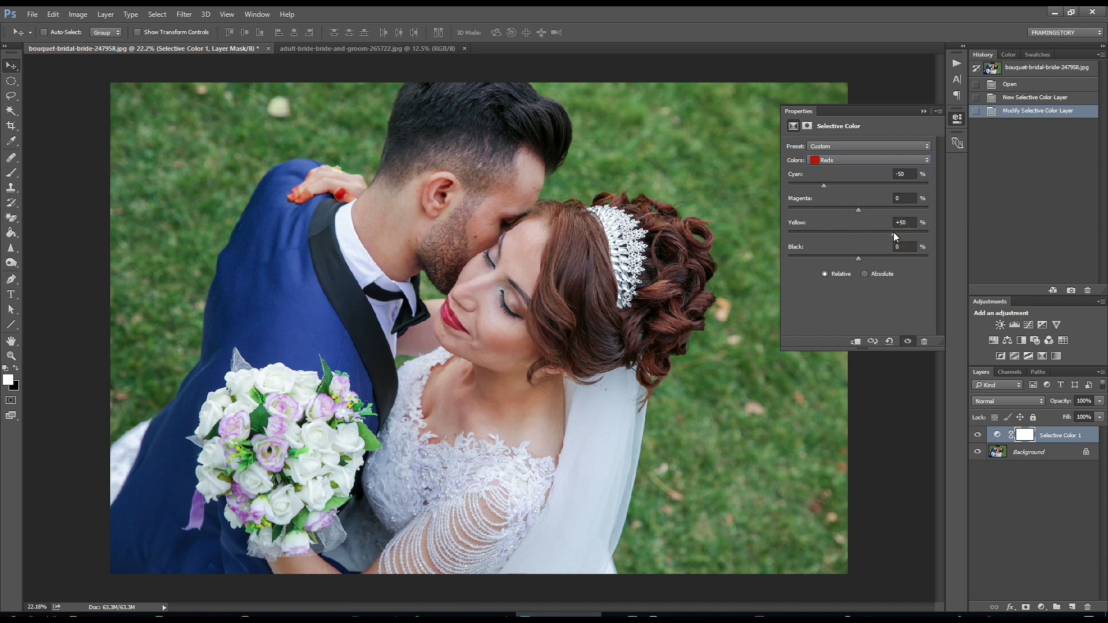
Step: In the Selective Color adjustment, set Cyan to +40 and Black to +40 for the Yellows
click(854, 158)
click(849, 180)
click(885, 183)
drag(885, 183, 887, 184)
click(885, 257)
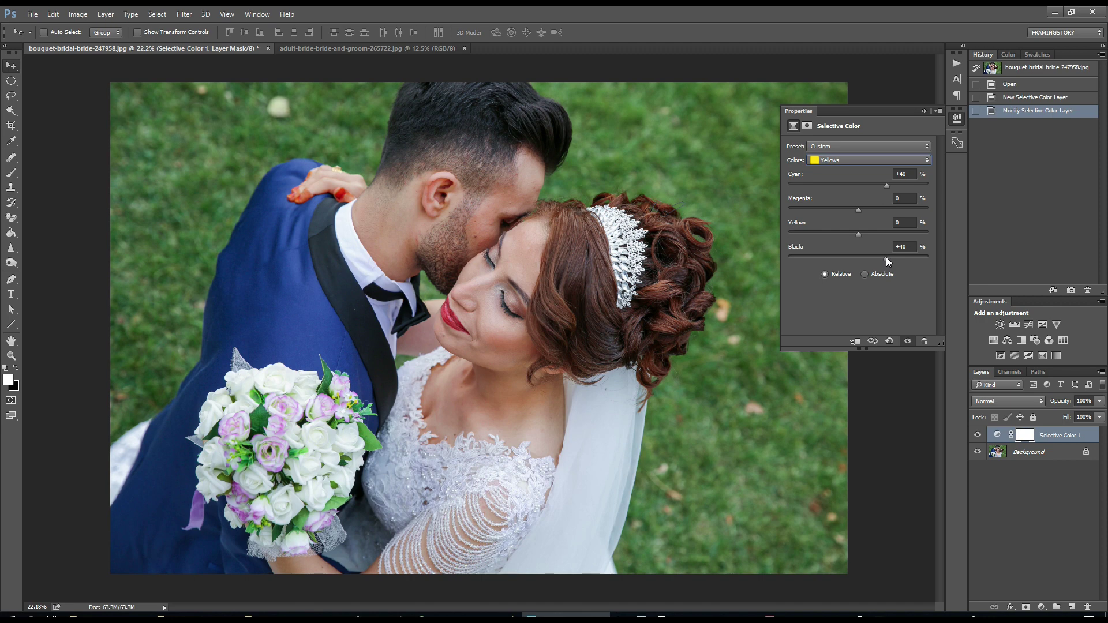
Step: Reduce Cyan slightly for both the Neutrals and the Blacks in the Selective Color adjustment
click(852, 161)
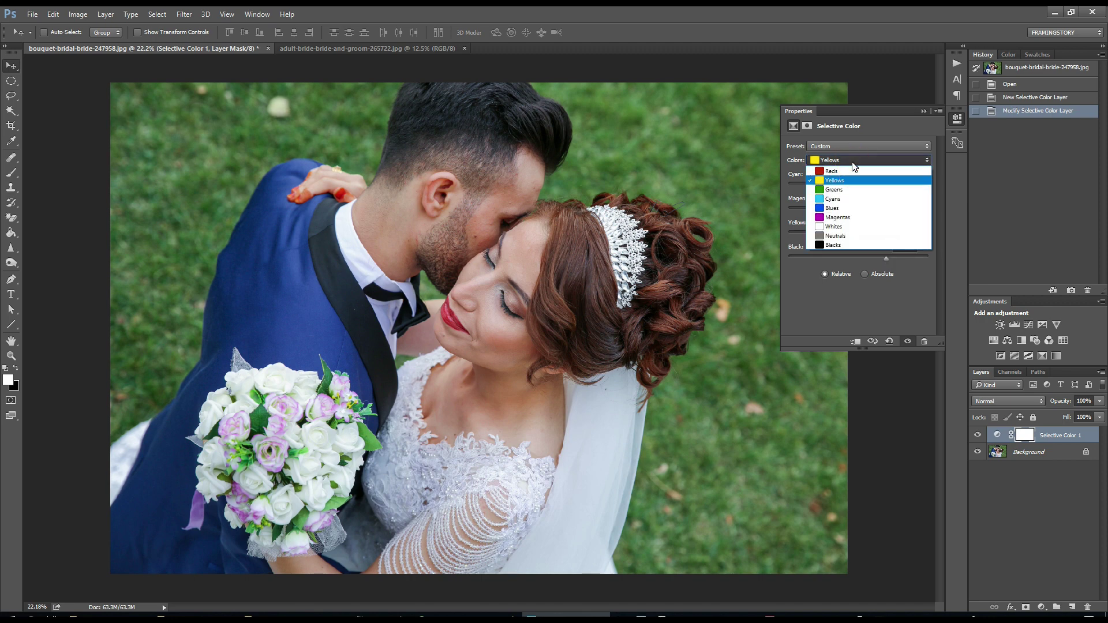
click(853, 235)
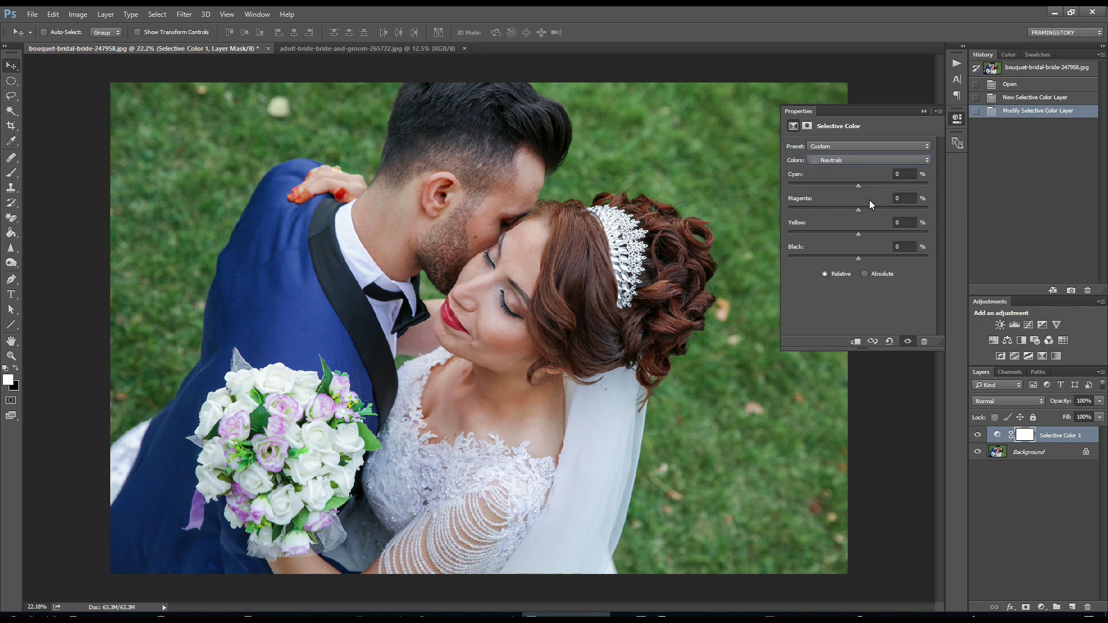
drag(855, 184, 852, 184)
click(853, 160)
click(846, 248)
click(852, 186)
click(923, 110)
Step: Compare the photo with and without the Selective Color layer
click(978, 435)
click(979, 437)
click(978, 436)
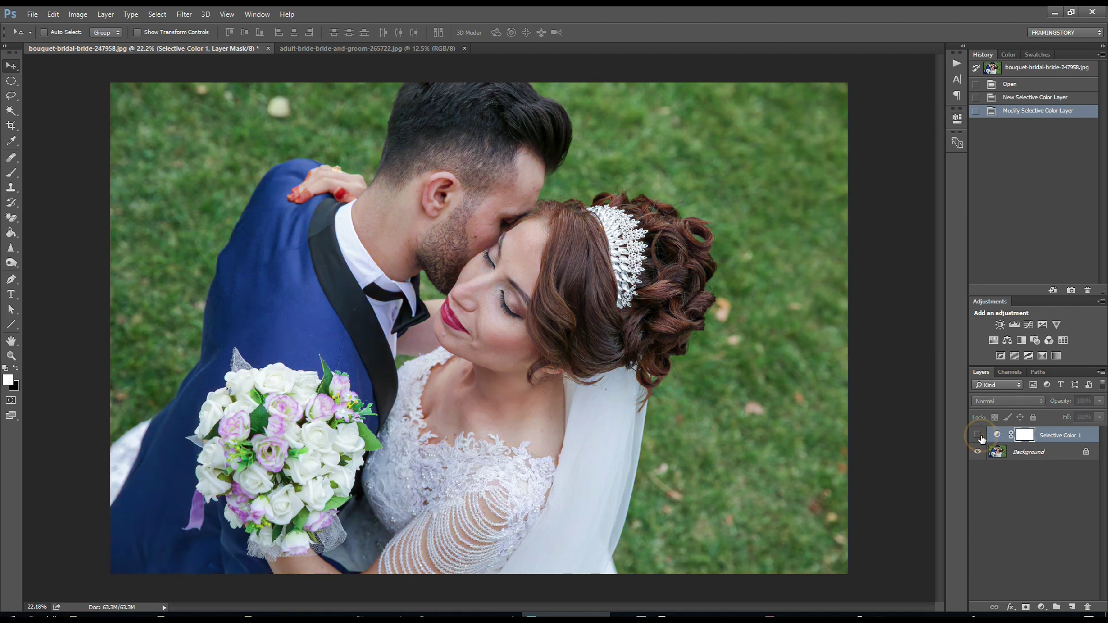
click(978, 436)
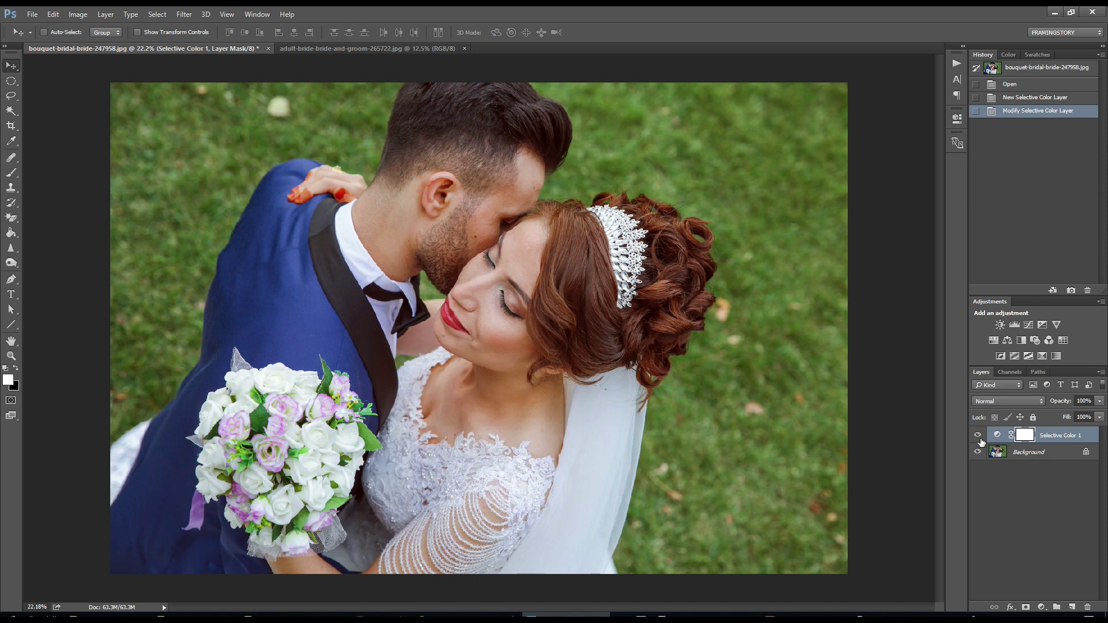
Step: Add a Hue/Saturation adjustment layer and set the Yellows to Saturation -69 and Lightness +47
click(1042, 607)
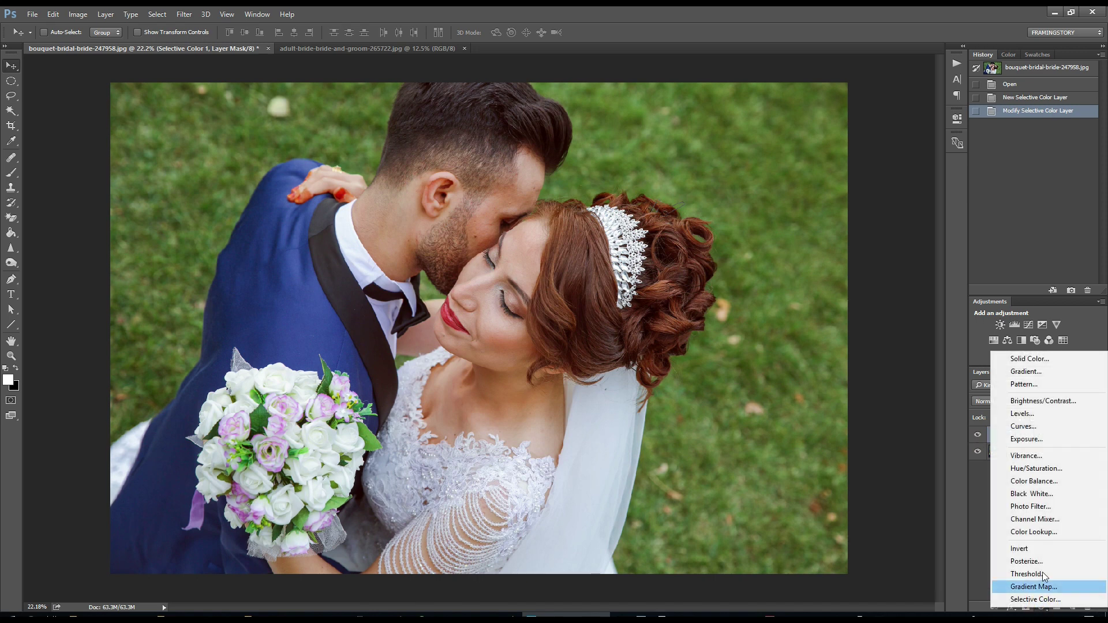
click(1044, 469)
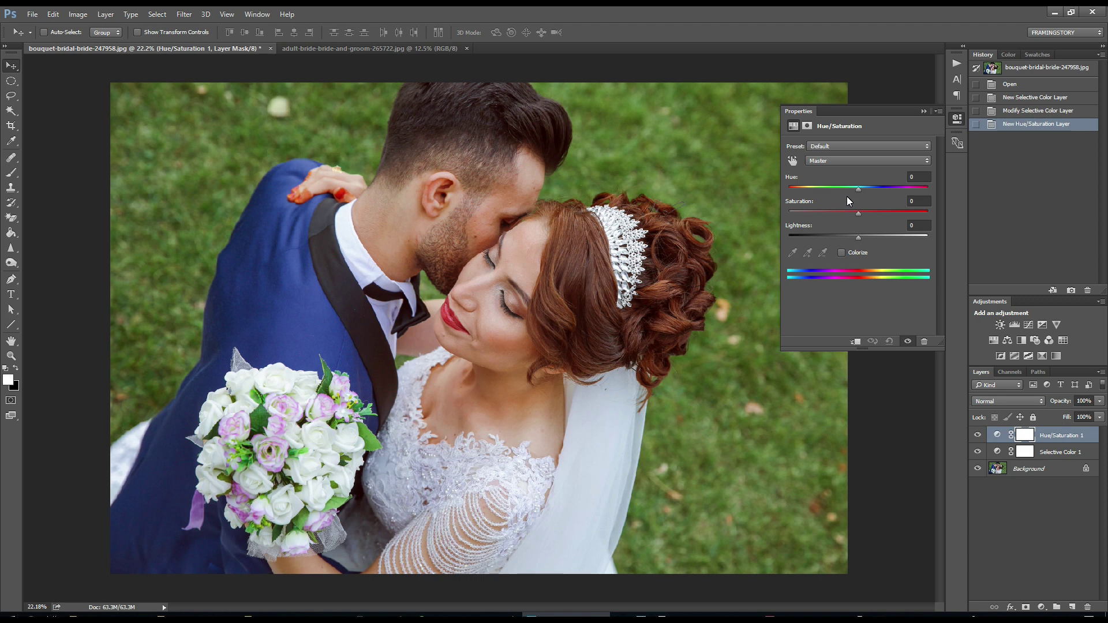
click(839, 160)
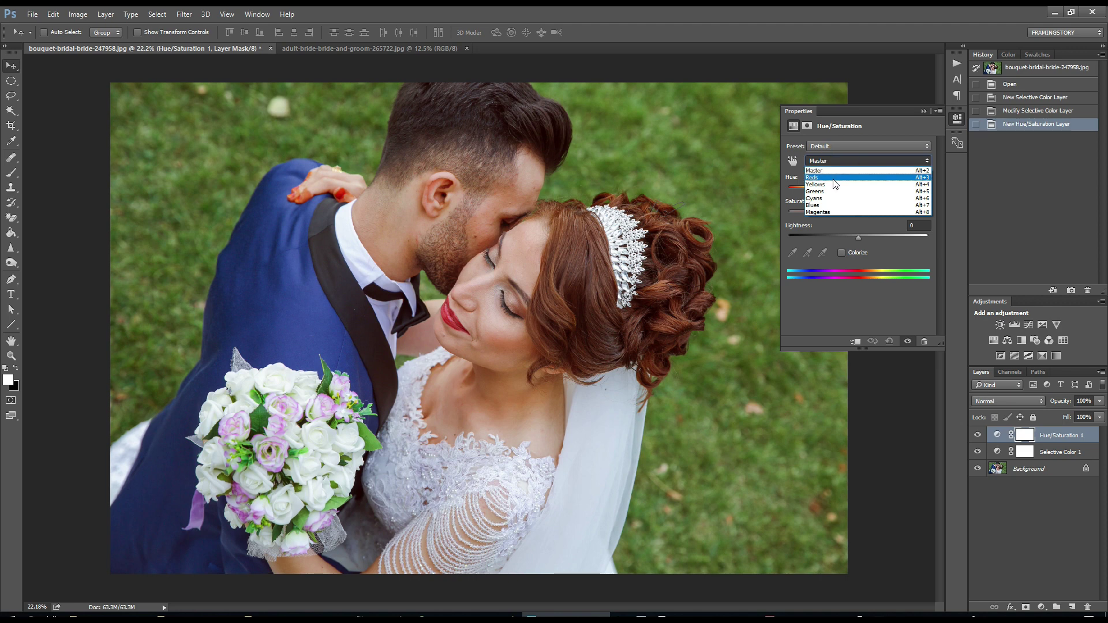
click(837, 185)
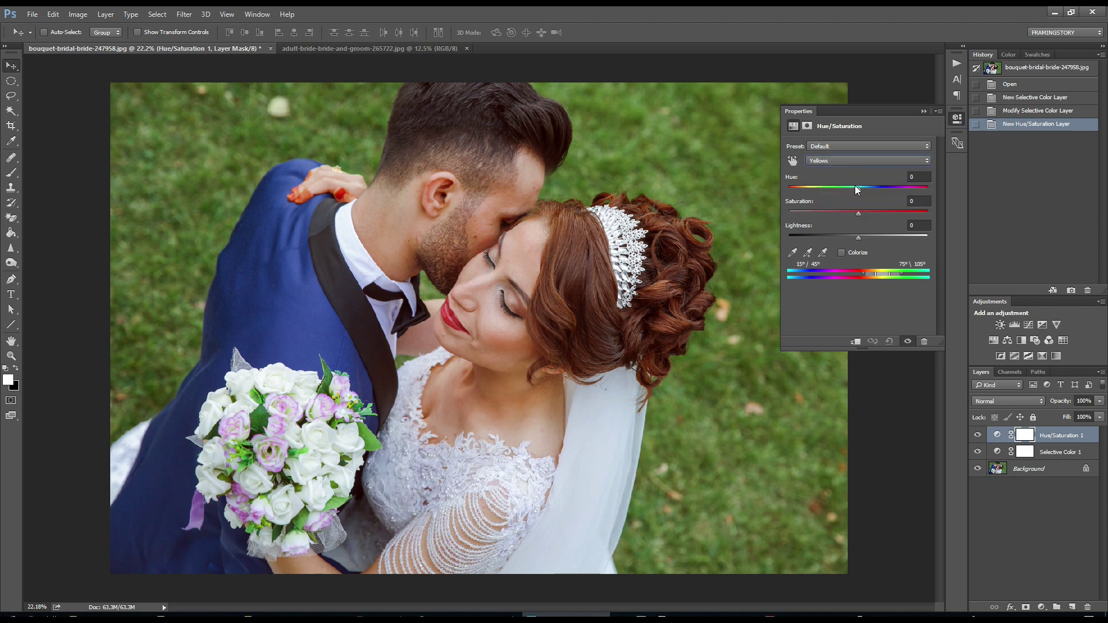
click(810, 211)
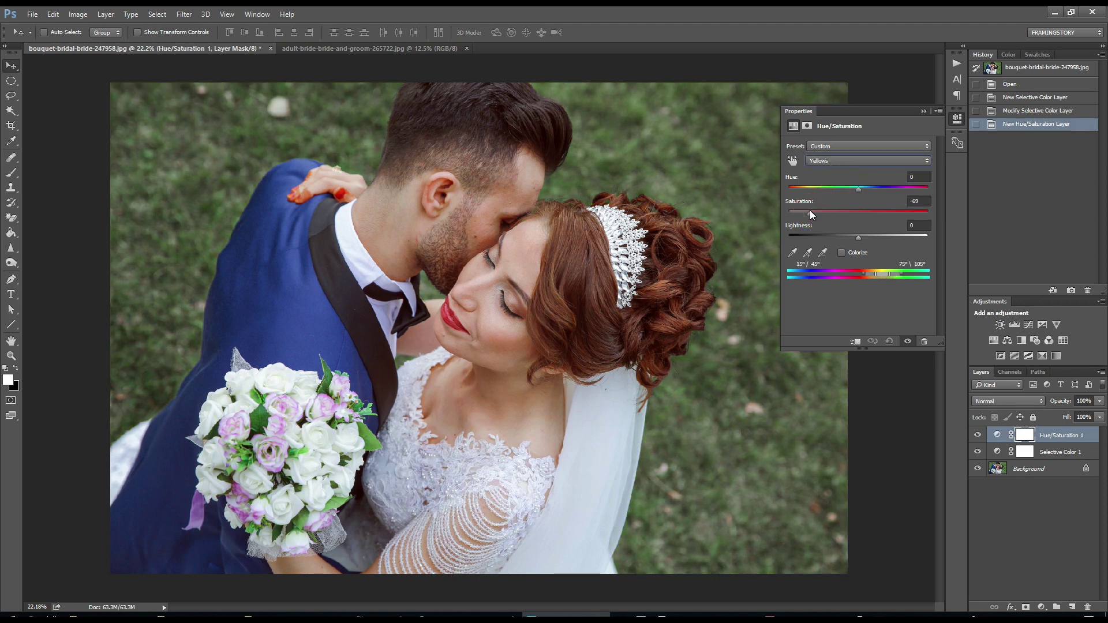
click(887, 236)
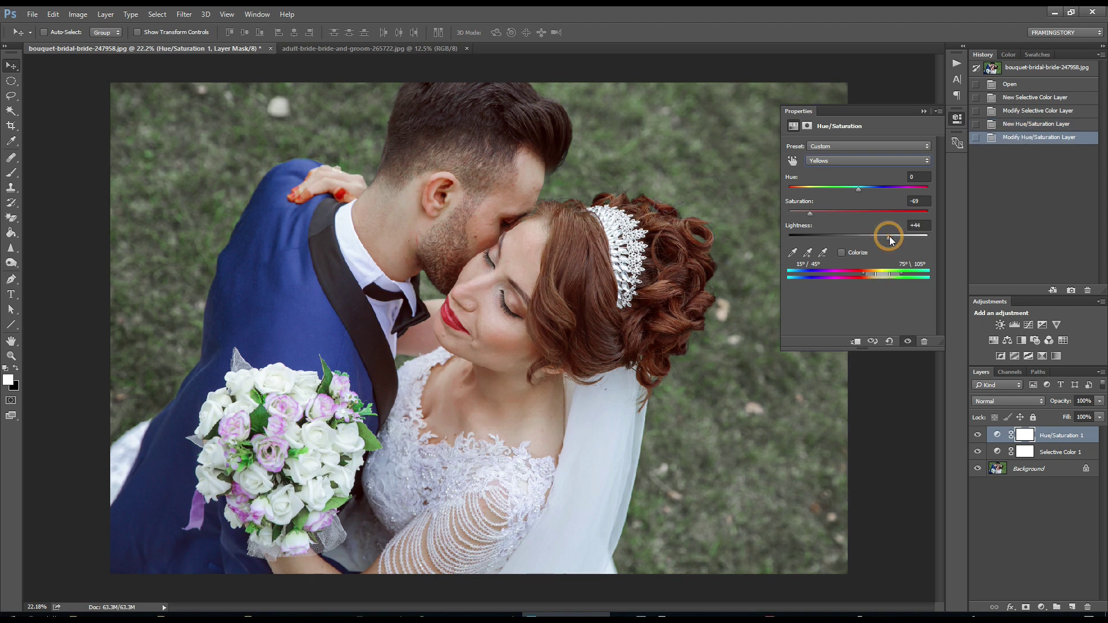
click(890, 236)
Step: Set the Greens' Saturation to -69 and strongly desaturate the Cyans in the Hue/Saturation adjustment
click(840, 161)
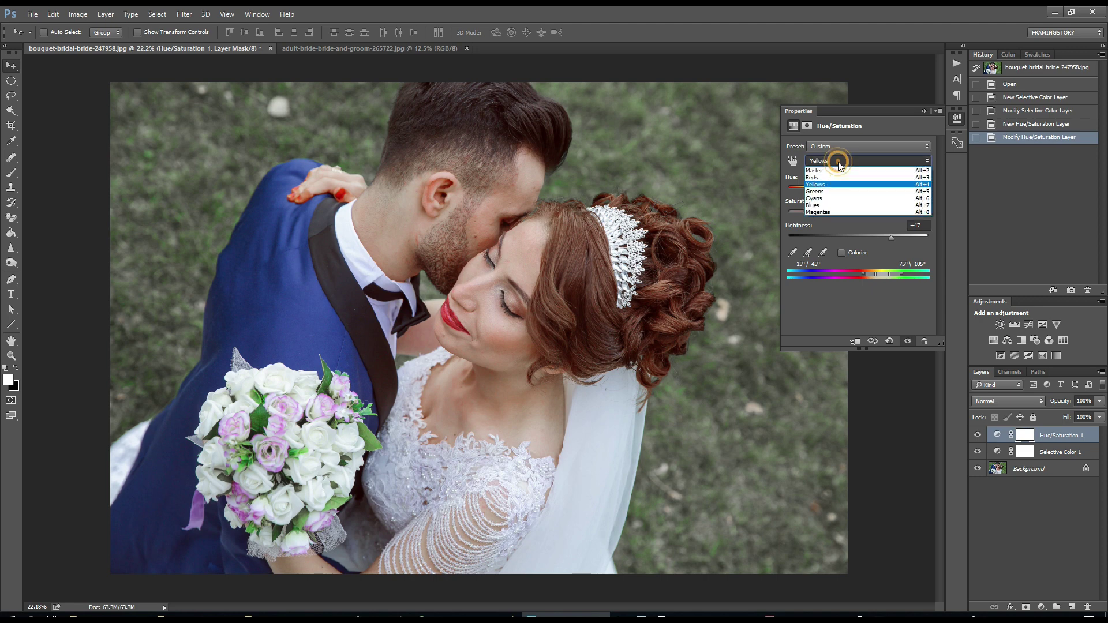
click(827, 191)
click(812, 214)
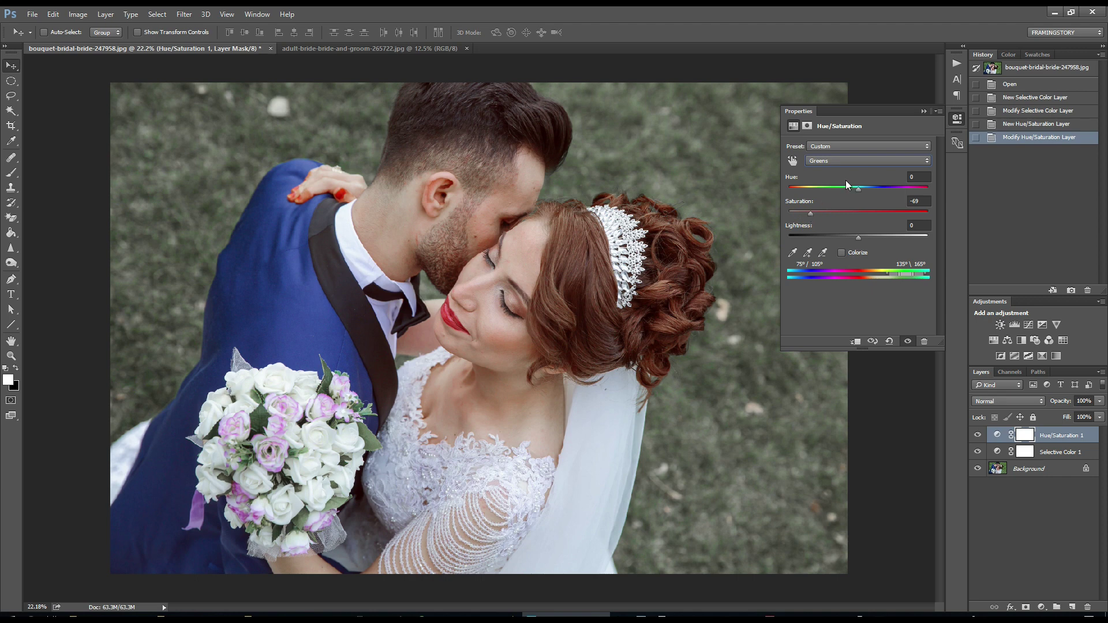
click(852, 161)
click(839, 199)
click(811, 212)
Step: Set the Blues' Saturation to -72 in the Hue/Saturation adjustment
click(853, 161)
click(837, 205)
drag(818, 212, 813, 213)
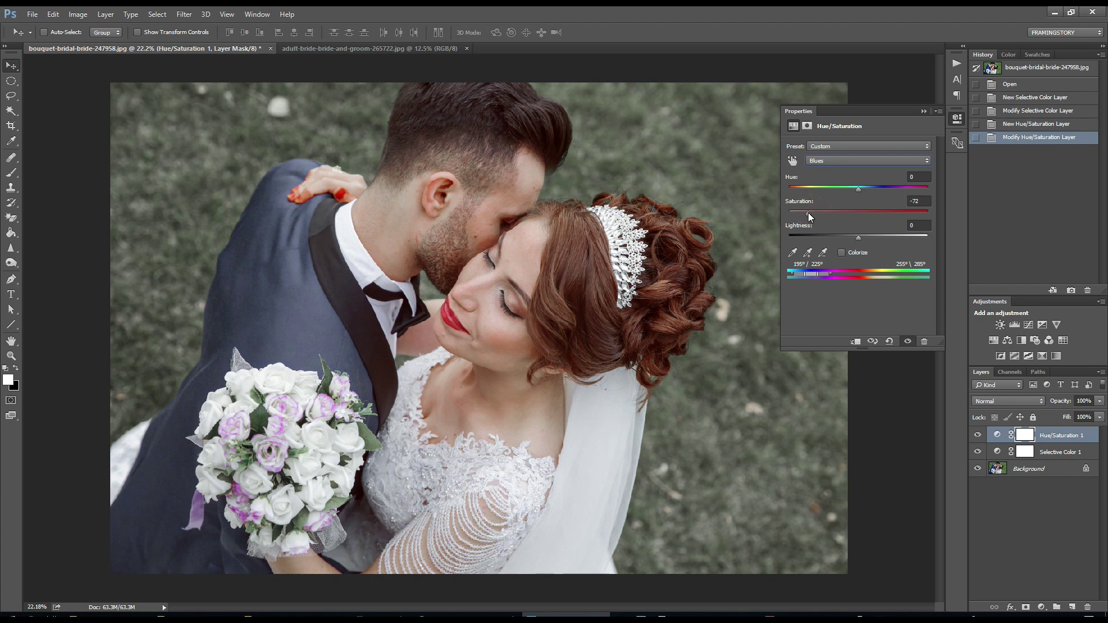
click(920, 113)
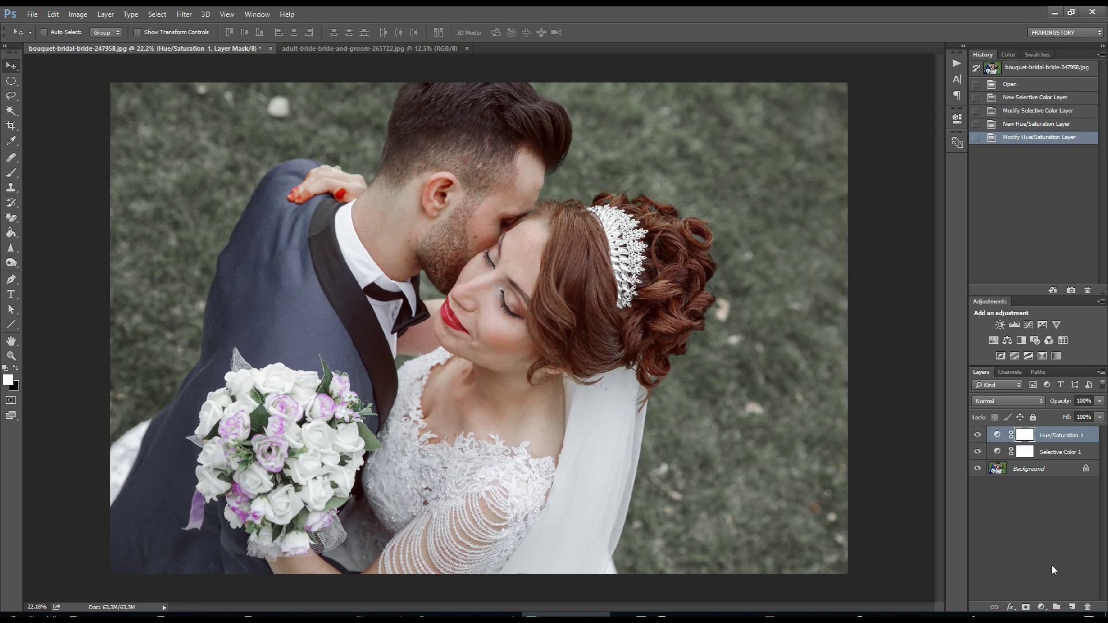
Step: Add a Color Balance adjustment layer, setting the Shadows to +6 towards red and shifting them slightly towards yellow
click(1042, 607)
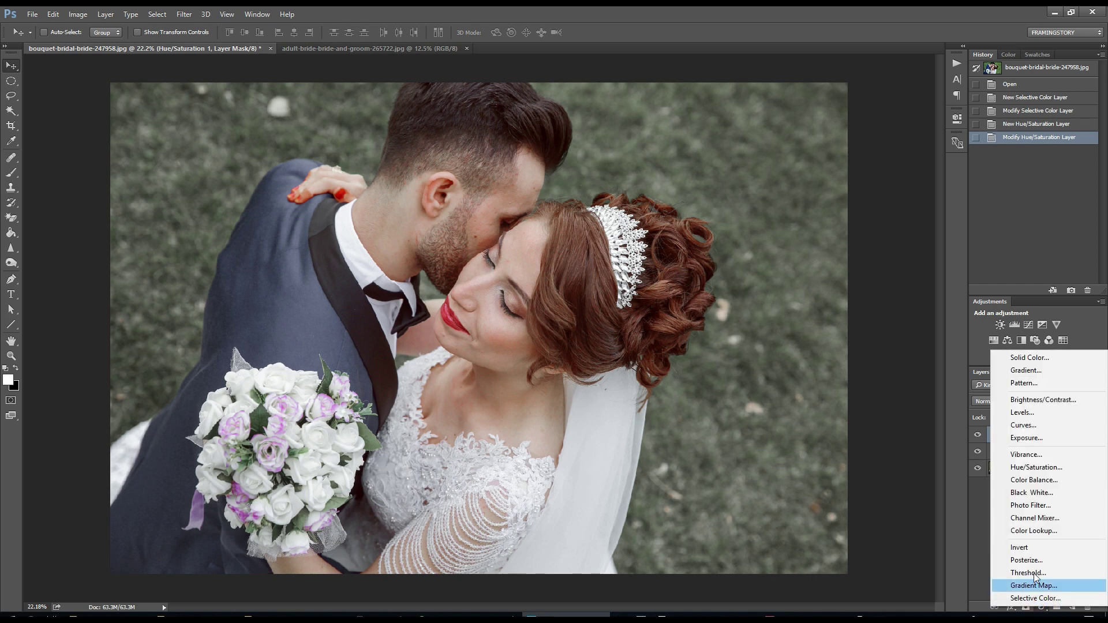
click(1033, 481)
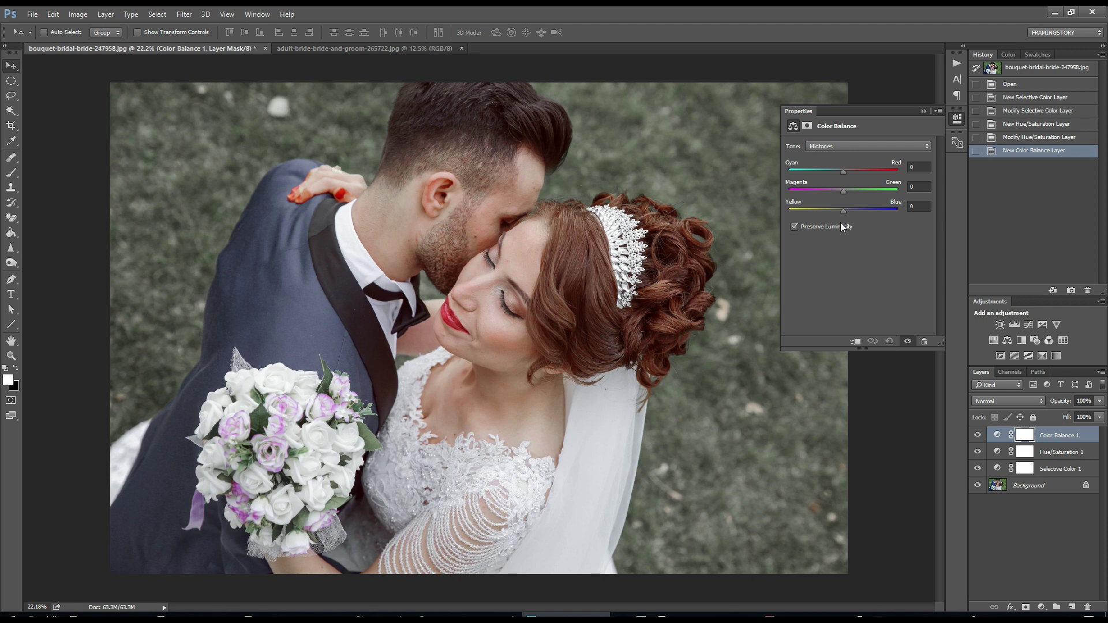
click(846, 146)
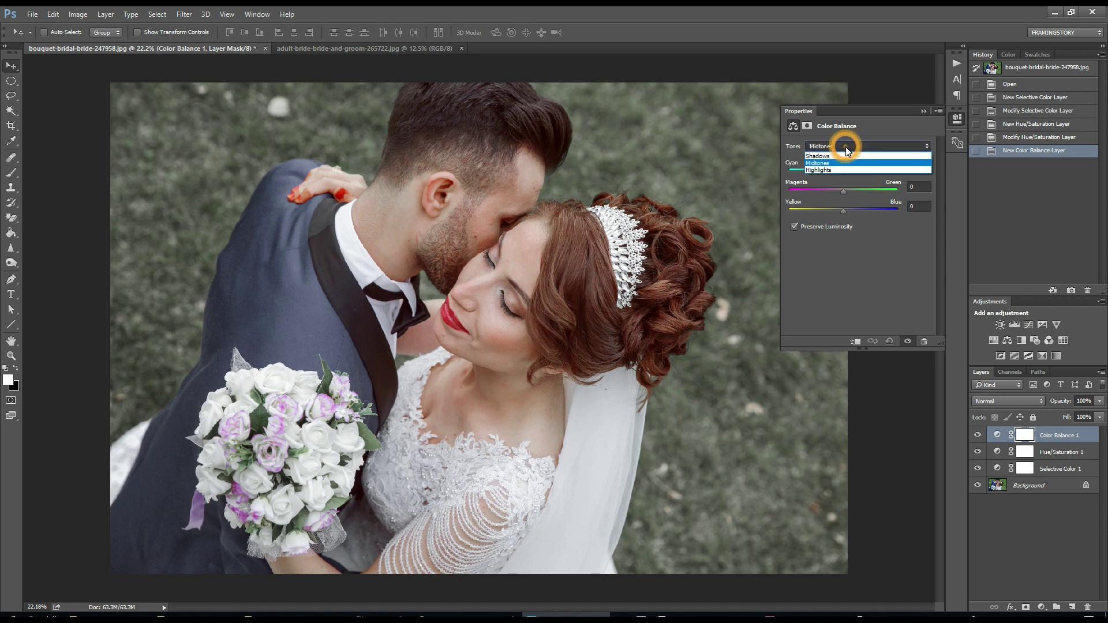
click(863, 138)
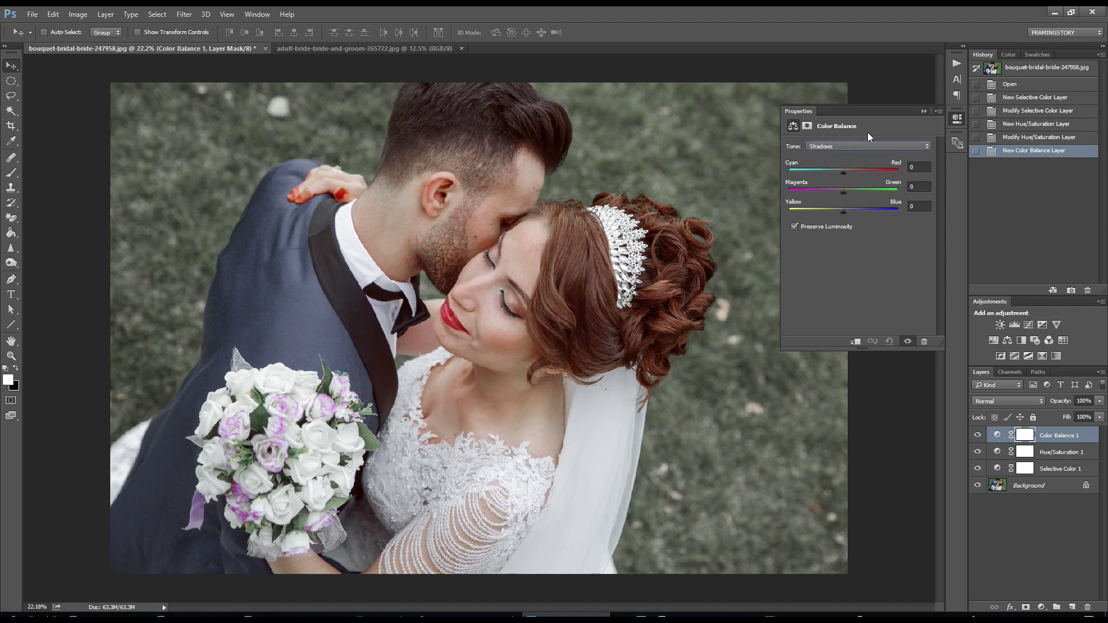
click(848, 171)
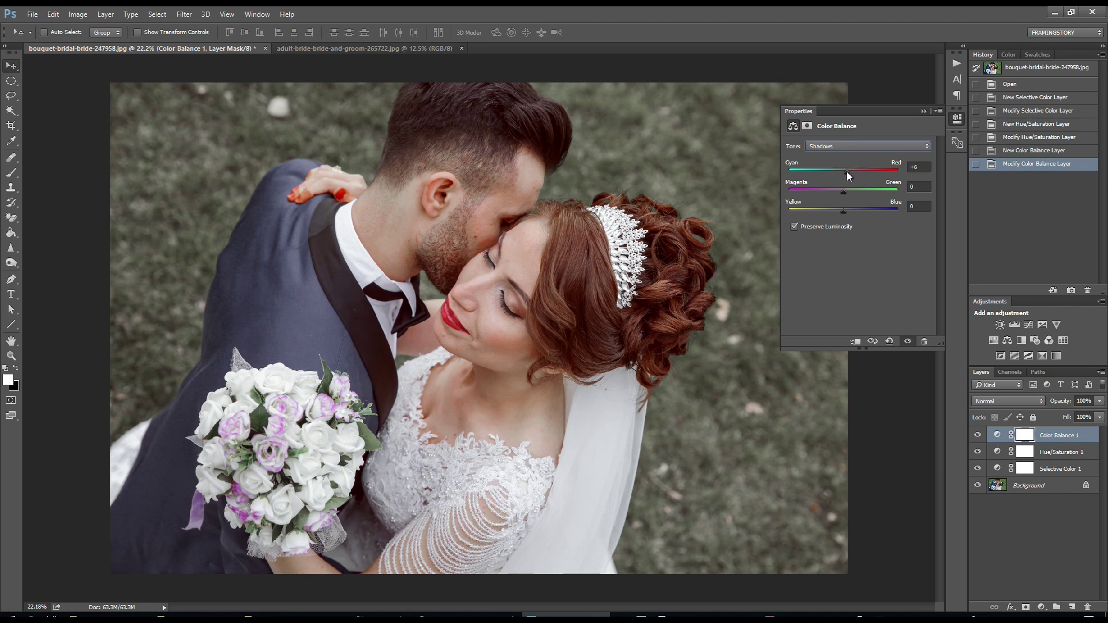
click(836, 212)
Step: Shift the Highlights slightly towards red and yellow in the Color Balance adjustment
click(847, 147)
click(845, 170)
click(849, 171)
click(839, 210)
drag(840, 211, 840, 211)
click(922, 112)
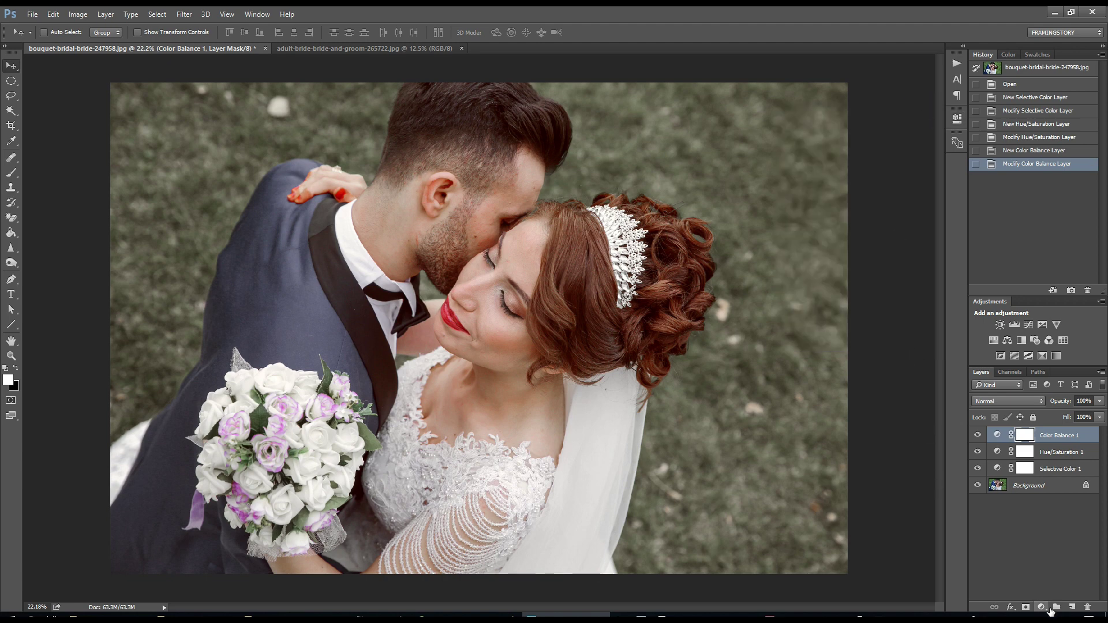
Step: Add a Curves adjustment layer and set the RGB curve's white point output to 242 and black point output to 6
click(1042, 608)
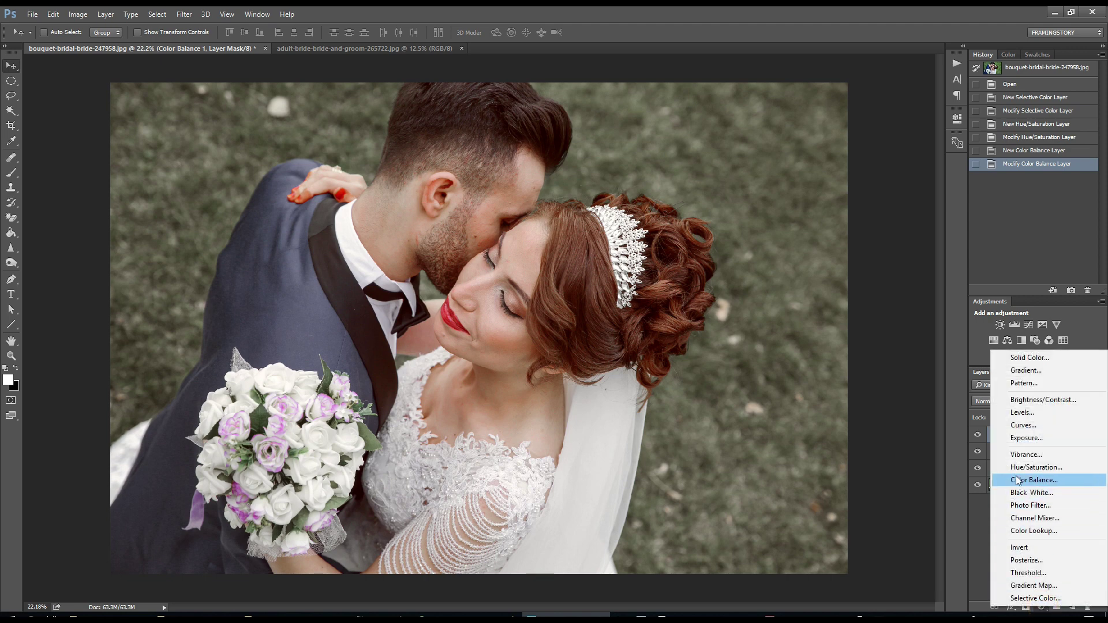
click(1023, 425)
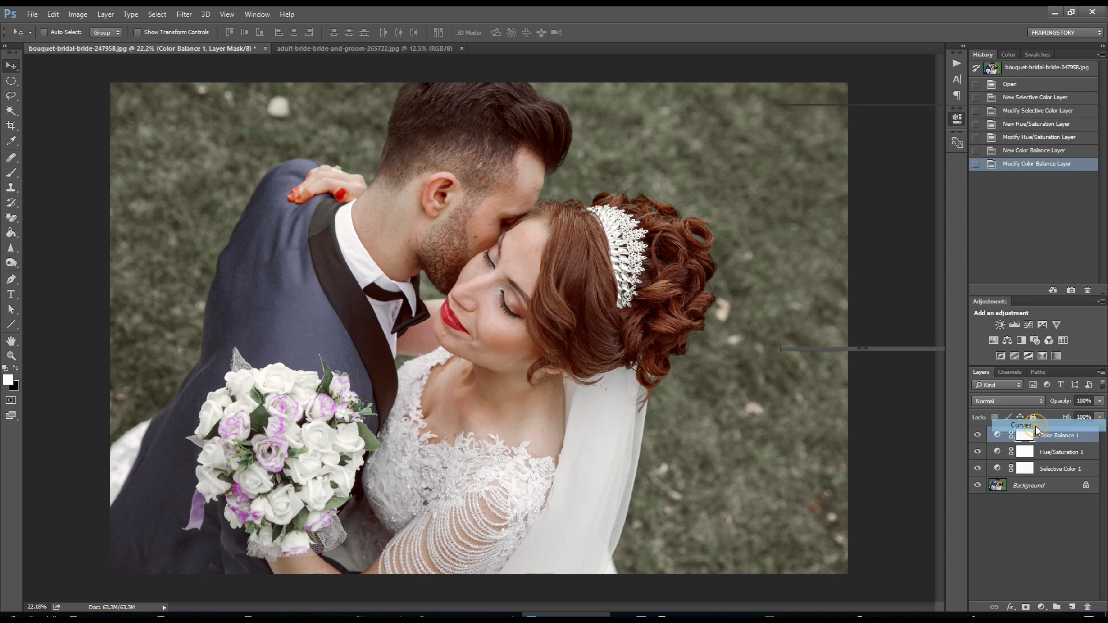
click(925, 175)
drag(925, 175, 925, 181)
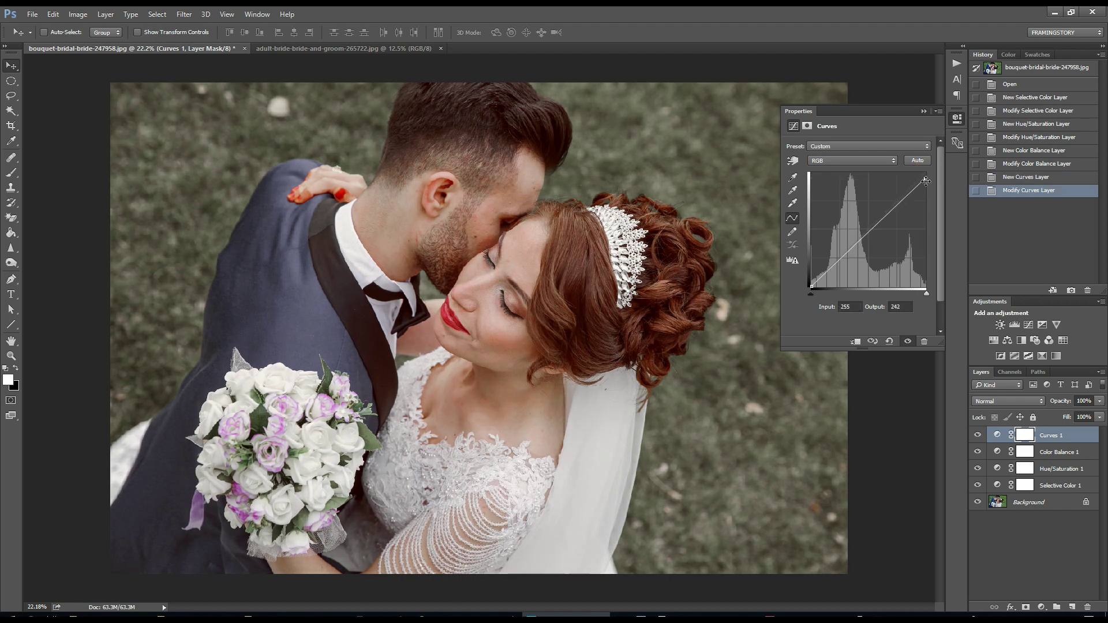
drag(811, 287, 809, 284)
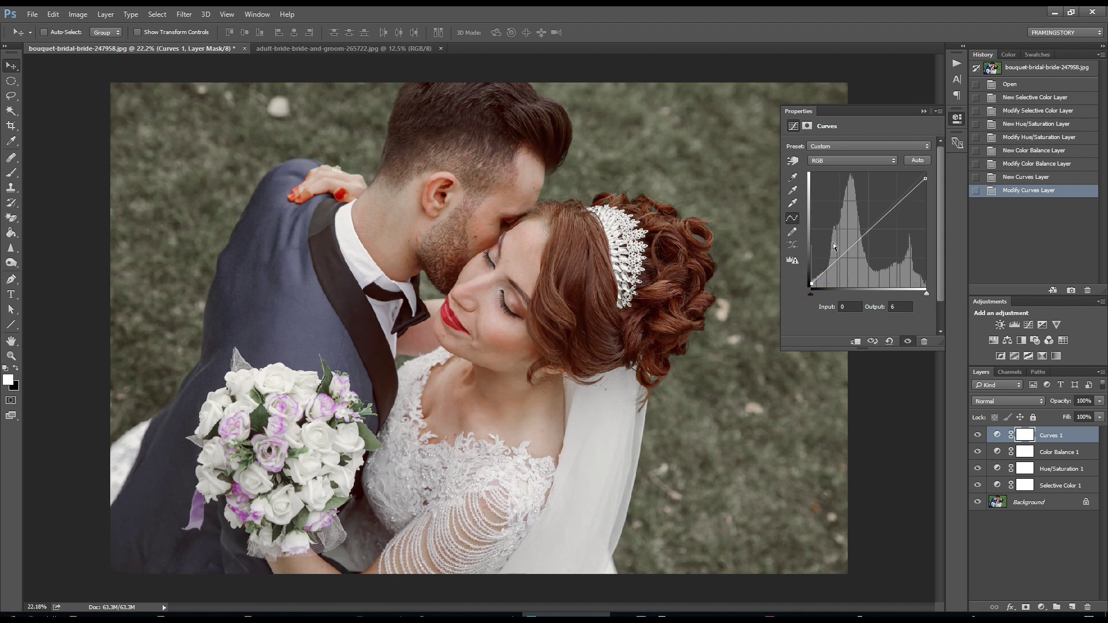
Step: In the Blue channel curve, lower the white point slightly and raise the black point output to 12
click(867, 161)
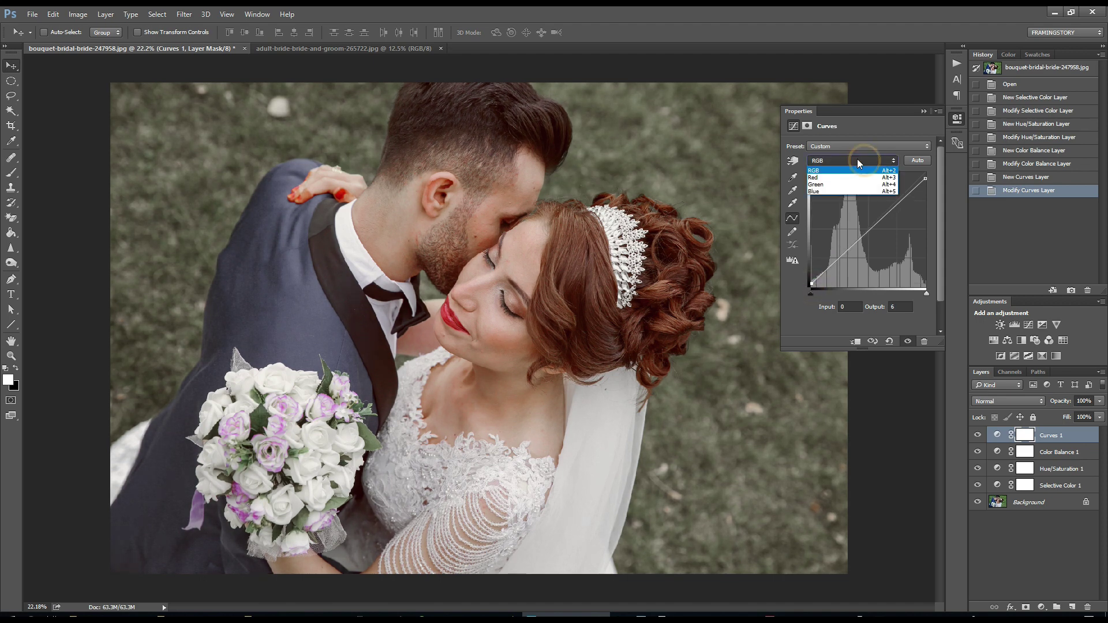
click(834, 189)
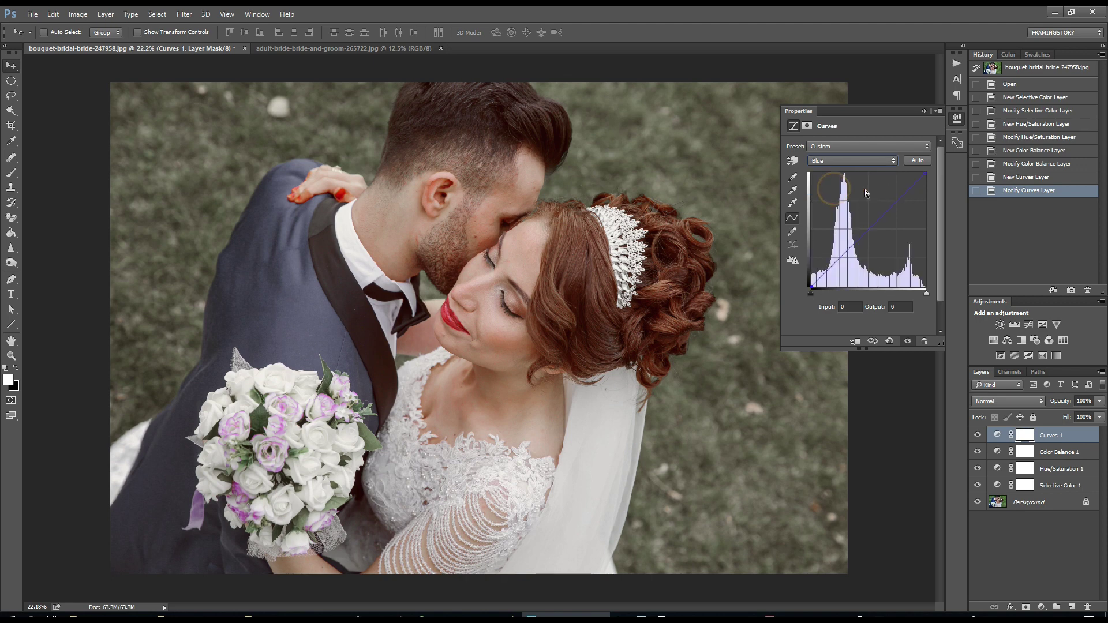
drag(924, 175, 927, 179)
drag(810, 287, 803, 281)
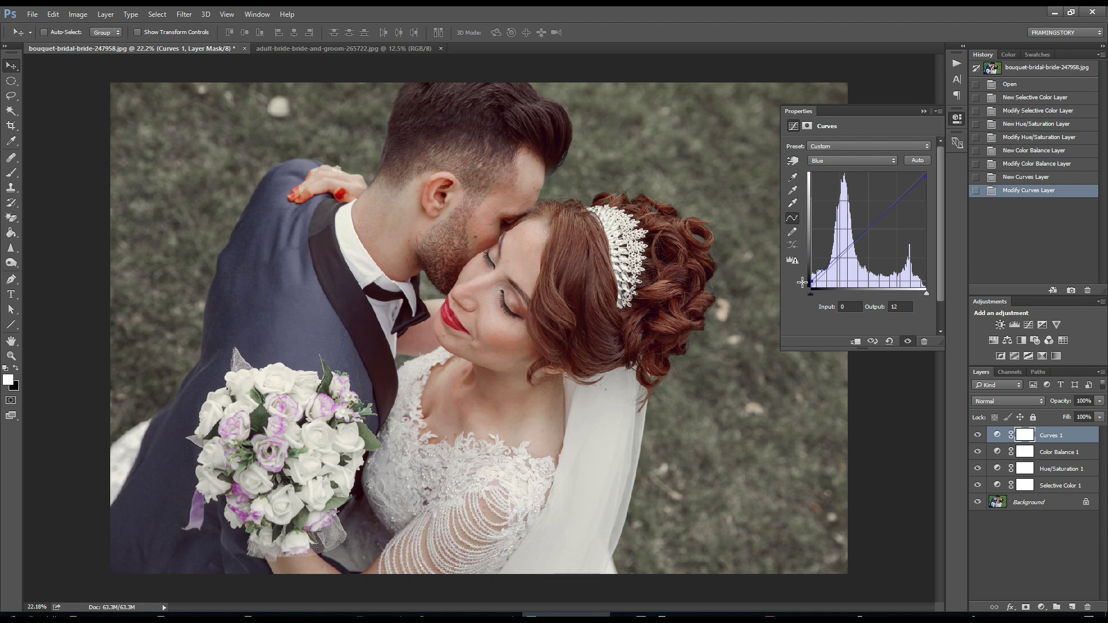
click(924, 111)
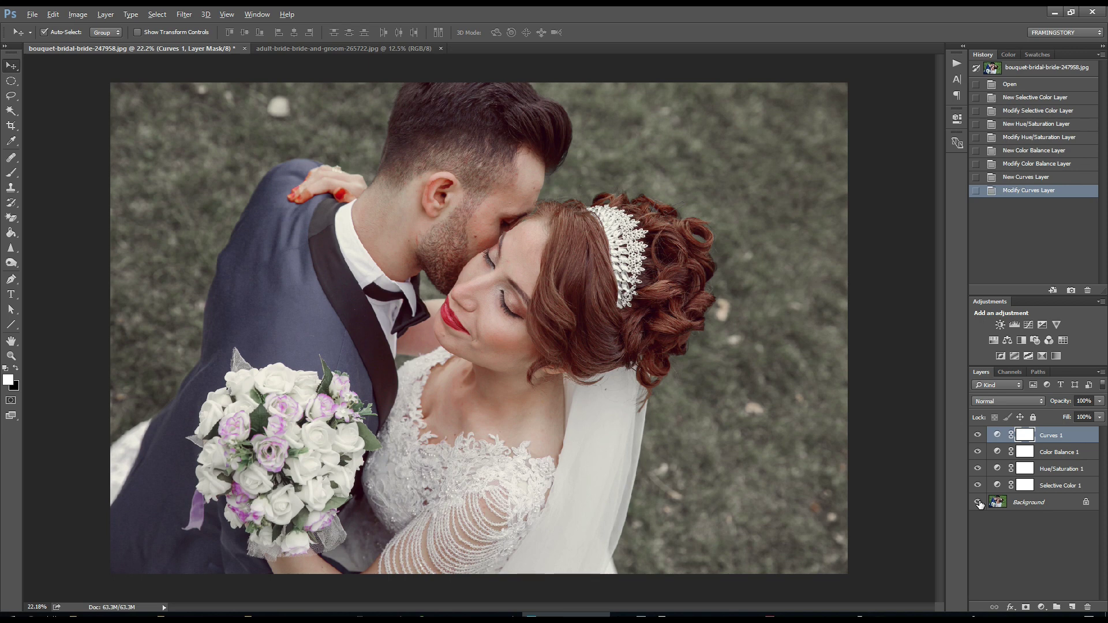
Step: Compare the graded close-up of the couple with its original by hiding and restoring all adjustment layers
alt+click(979, 504)
alt+click(978, 503)
alt+click(978, 503)
alt+click(978, 503)
Step: Switch to the adult-bride-bride-and-groom-265722.jpg photo and run the "wedding VINTAGE" action on it
click(372, 48)
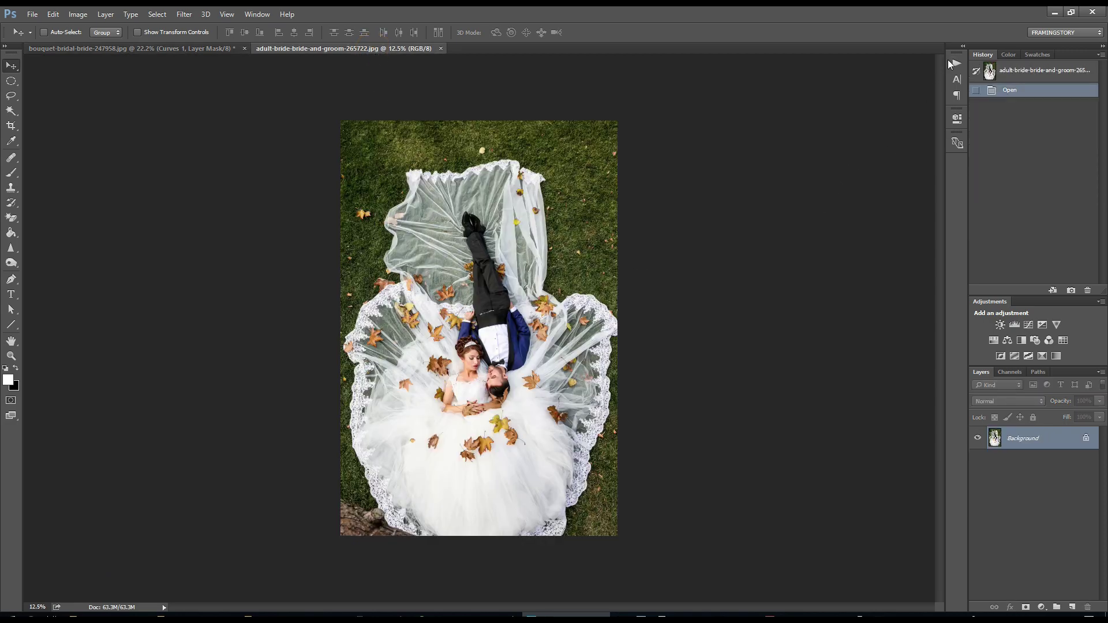
scroll(641, 220, up, 2)
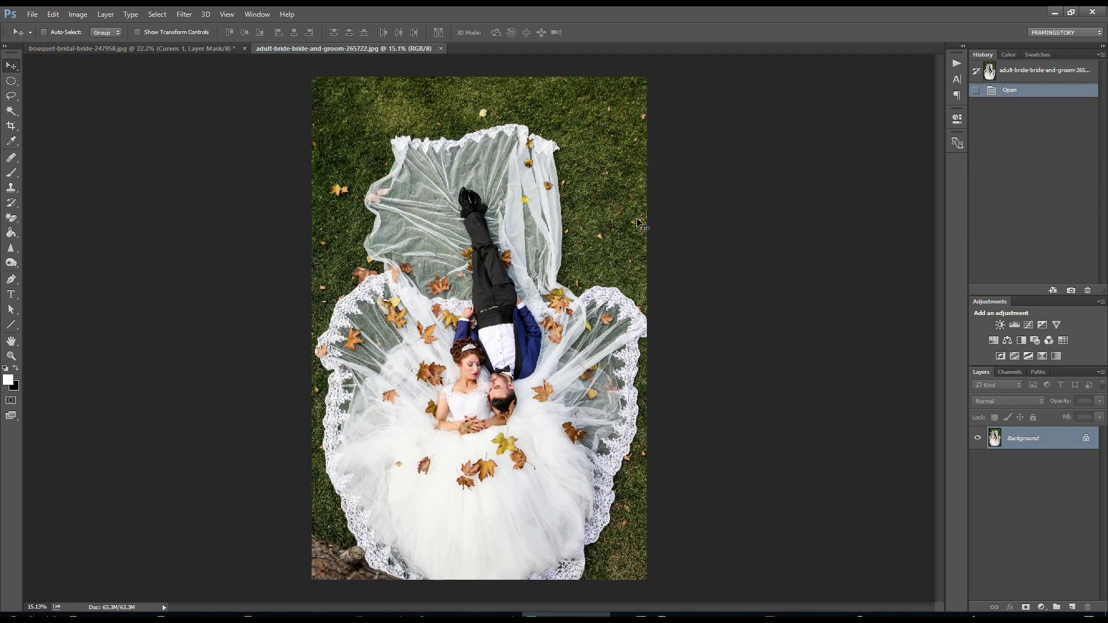
click(956, 62)
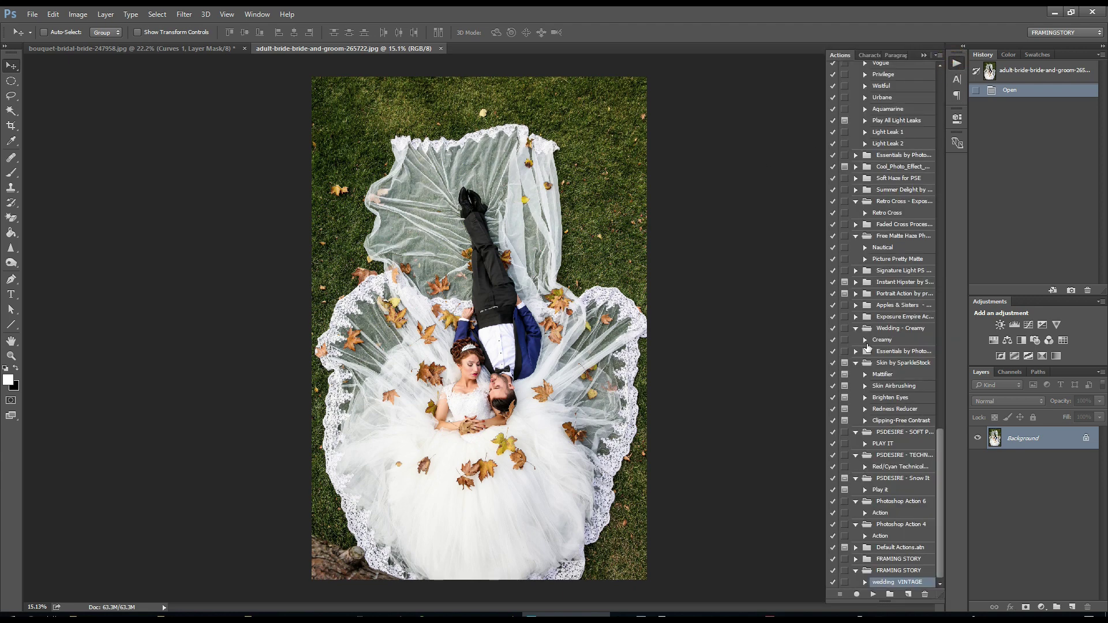
click(873, 594)
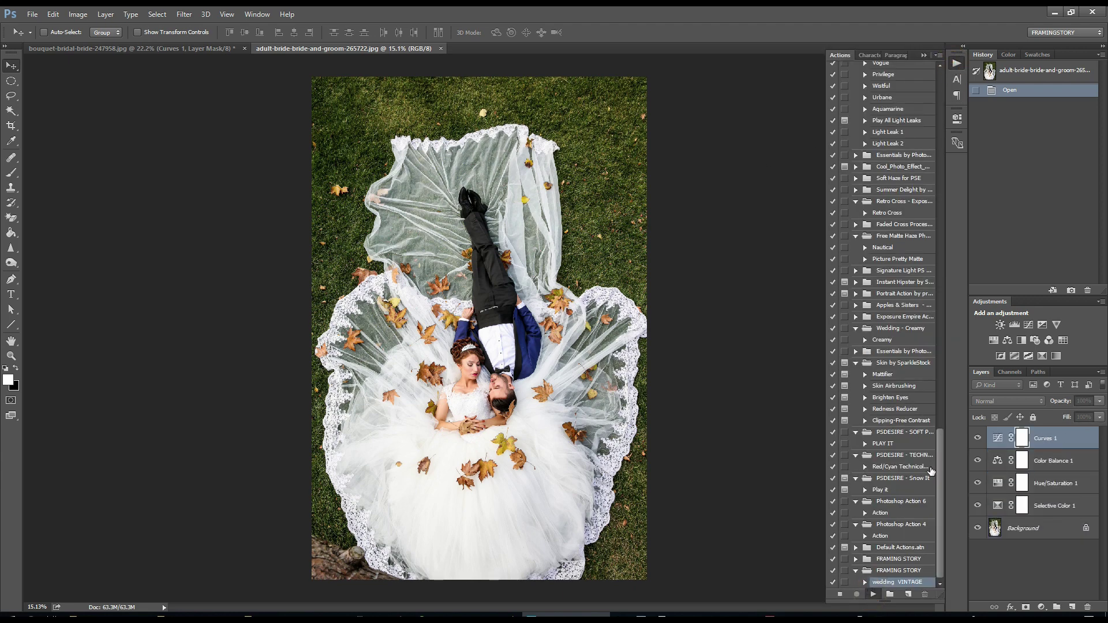
click(925, 56)
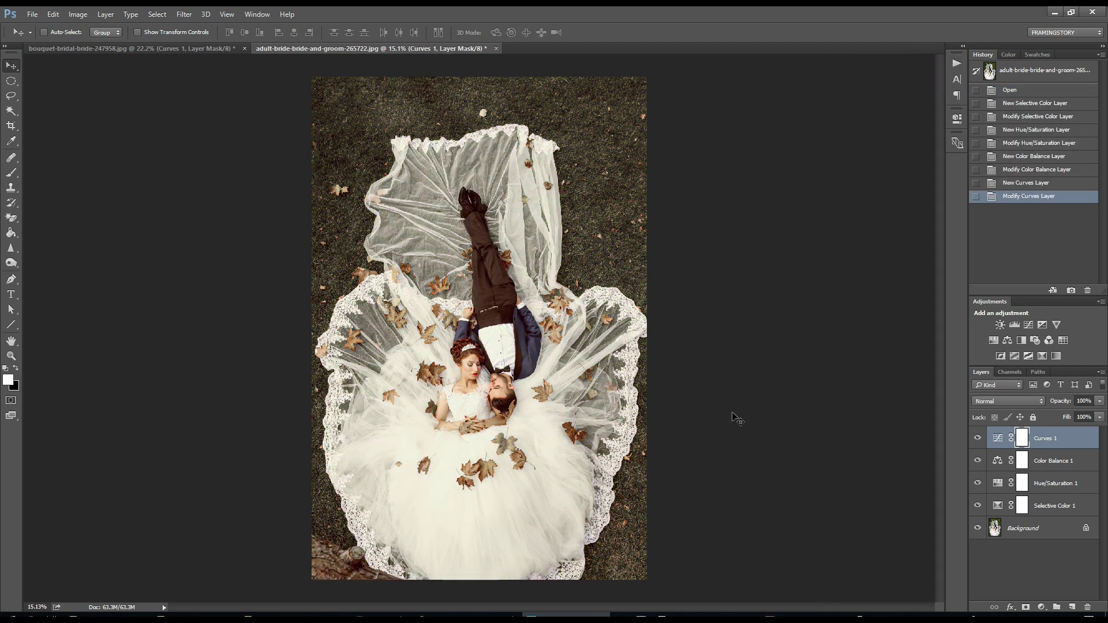
Step: Check the before and after of the second wedding photo by toggling all its adjustment layers
alt+click(977, 530)
alt+click(977, 530)
alt+click(977, 530)
alt+click(977, 530)
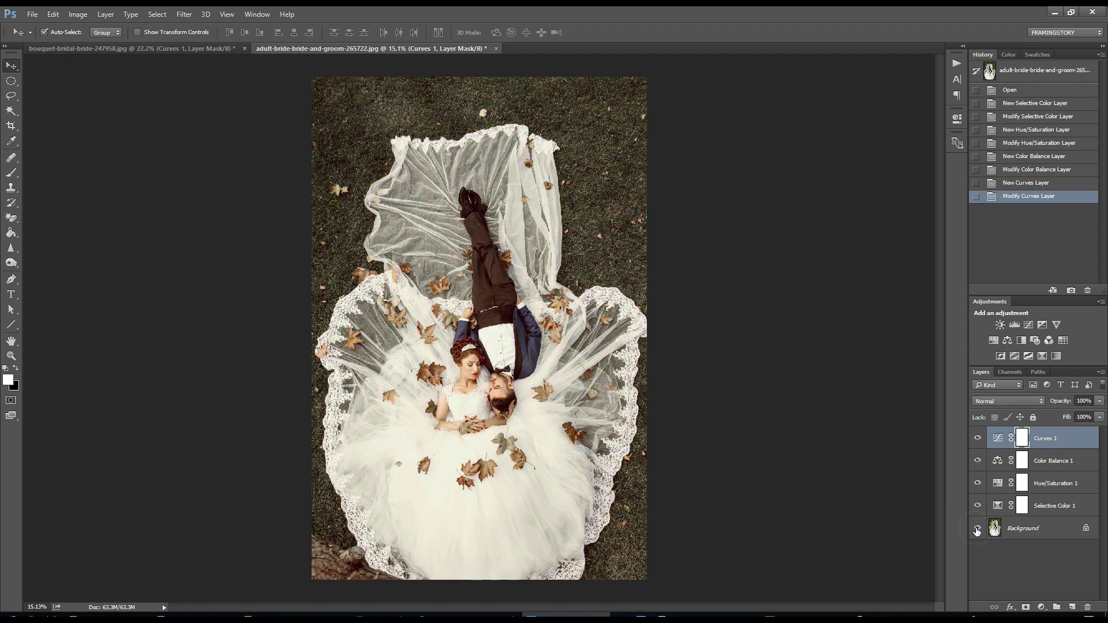